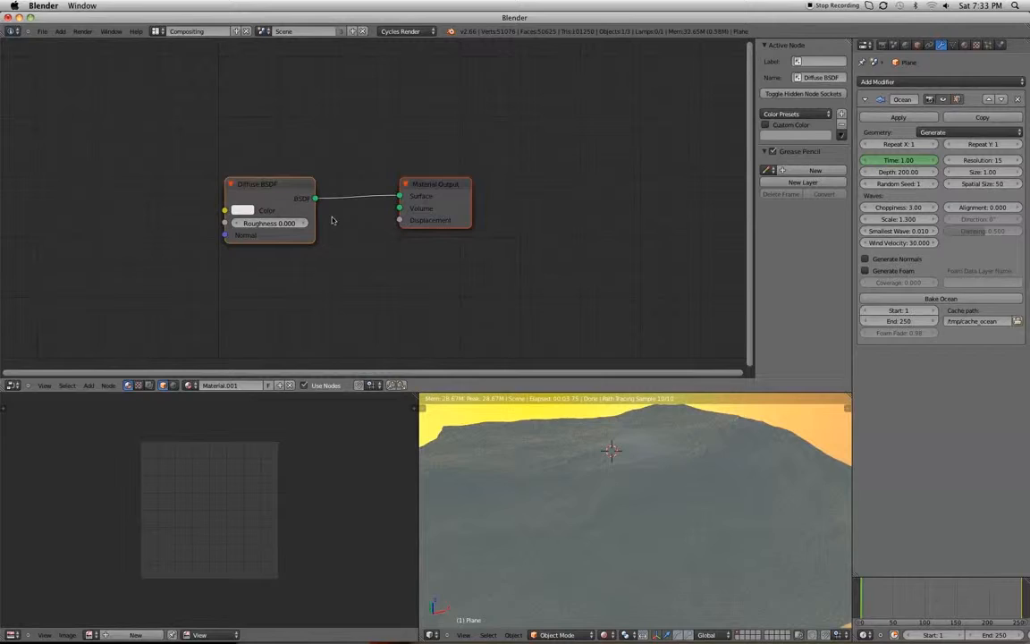
# Replace the Diffuse BSDF node with a Glossy BSDF shader and connect its BSDF output to the Material Output's Surface
pyautogui.click(281, 193)
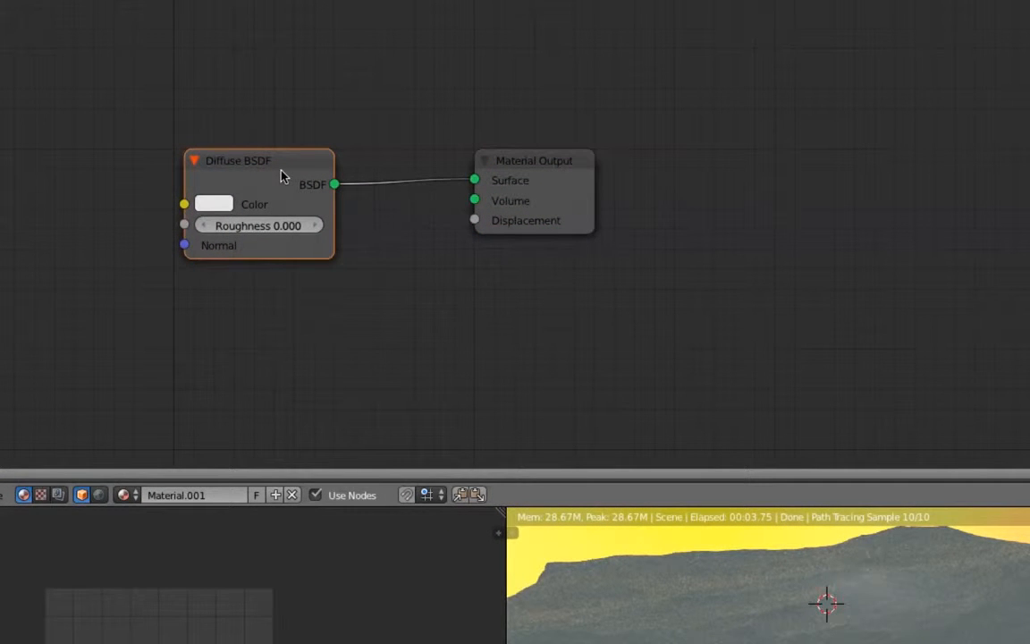
pyautogui.press('x')
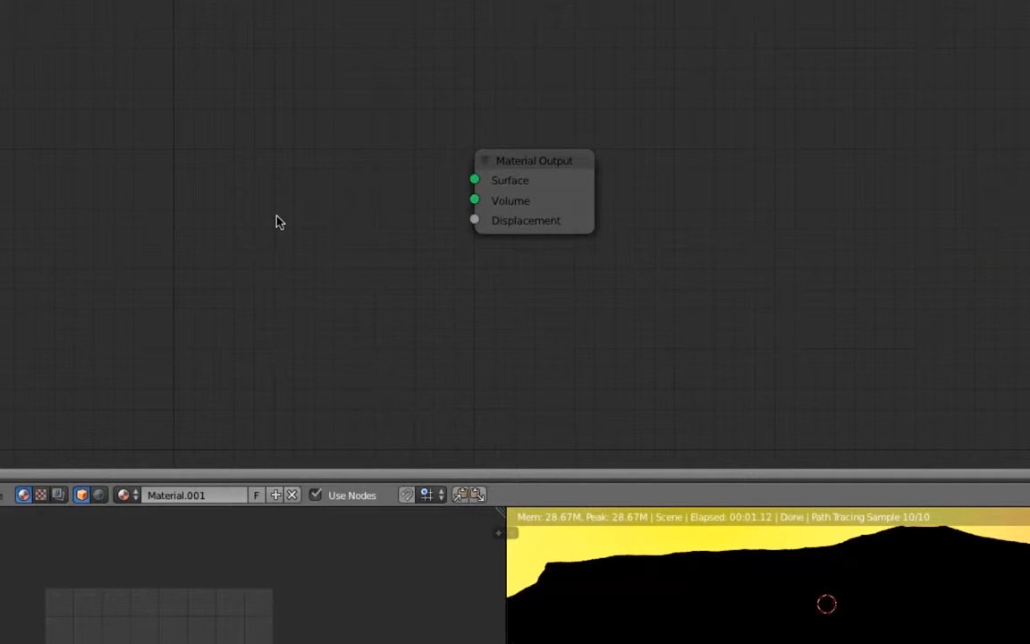
pyautogui.hotkey('shift', 'a')
pyautogui.moveTo(265, 270)
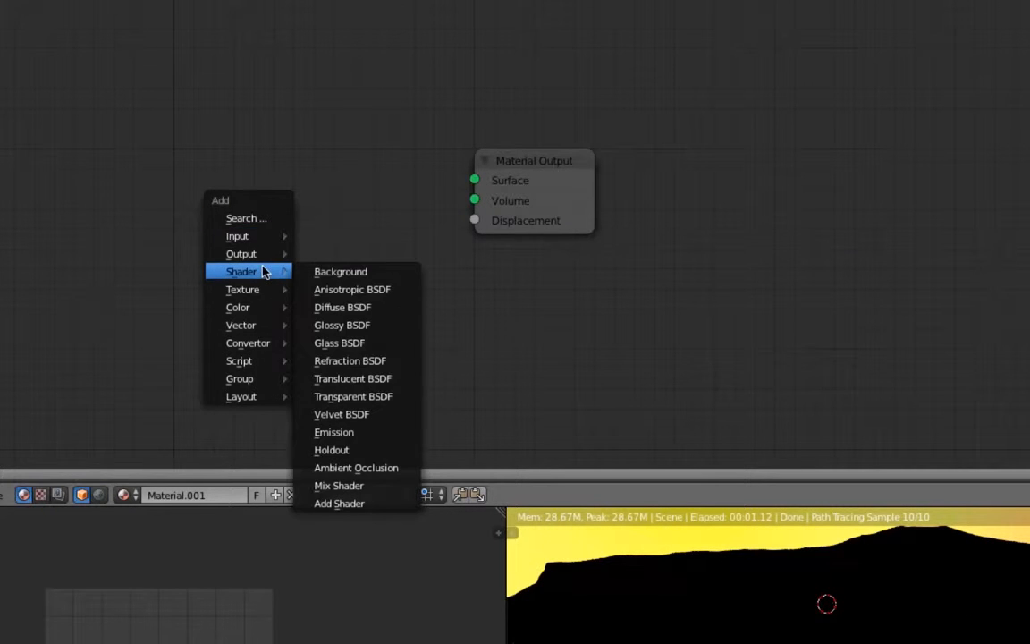
pyautogui.click(356, 328)
pyautogui.click(221, 189)
pyautogui.moveTo(263, 189)
pyautogui.mouseDown()
pyautogui.moveTo(300, 208)
pyautogui.moveTo(474, 180)
pyautogui.mouseUp()
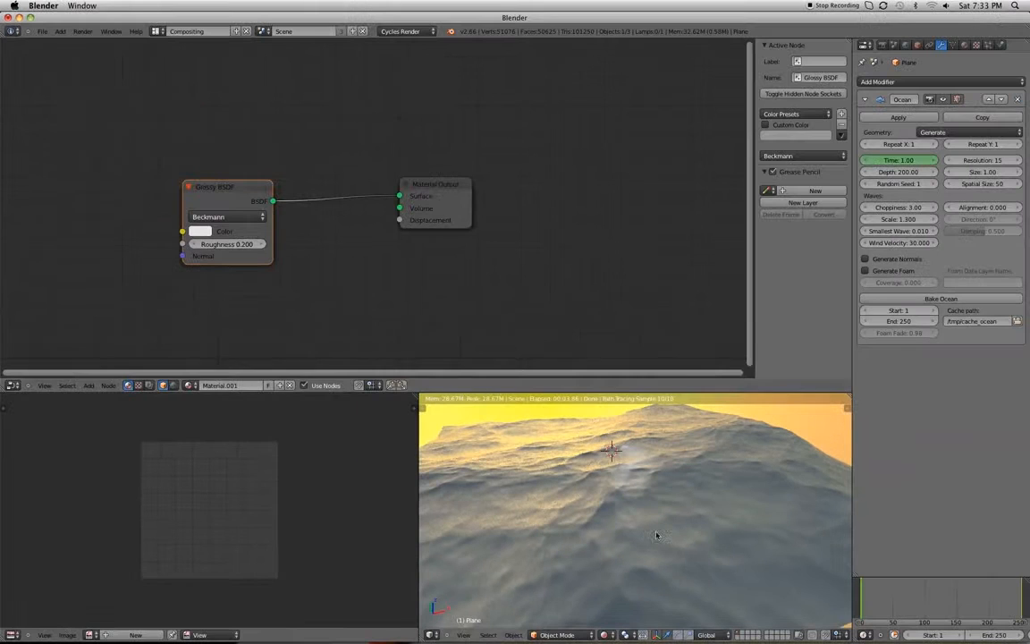
# Minimize the Blender and browser windows and open Ocean Test0001-0250.m4v from the desktop in QuickTime Player
pyautogui.click(19, 18)
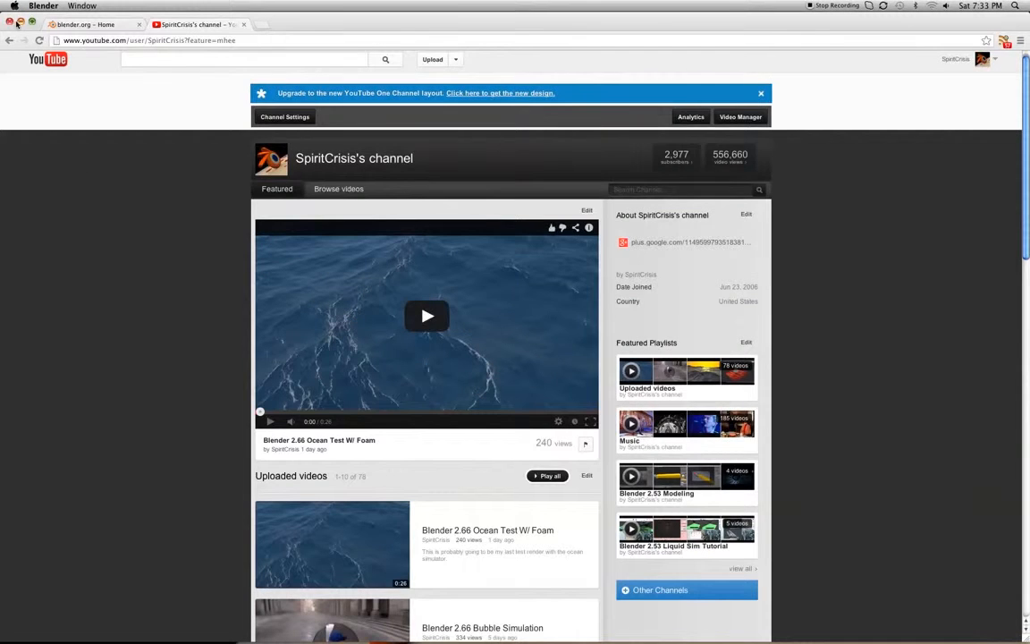
pyautogui.click(16, 23)
pyautogui.click(993, 398)
pyautogui.rightClick(991, 409)
pyautogui.moveTo(988, 413)
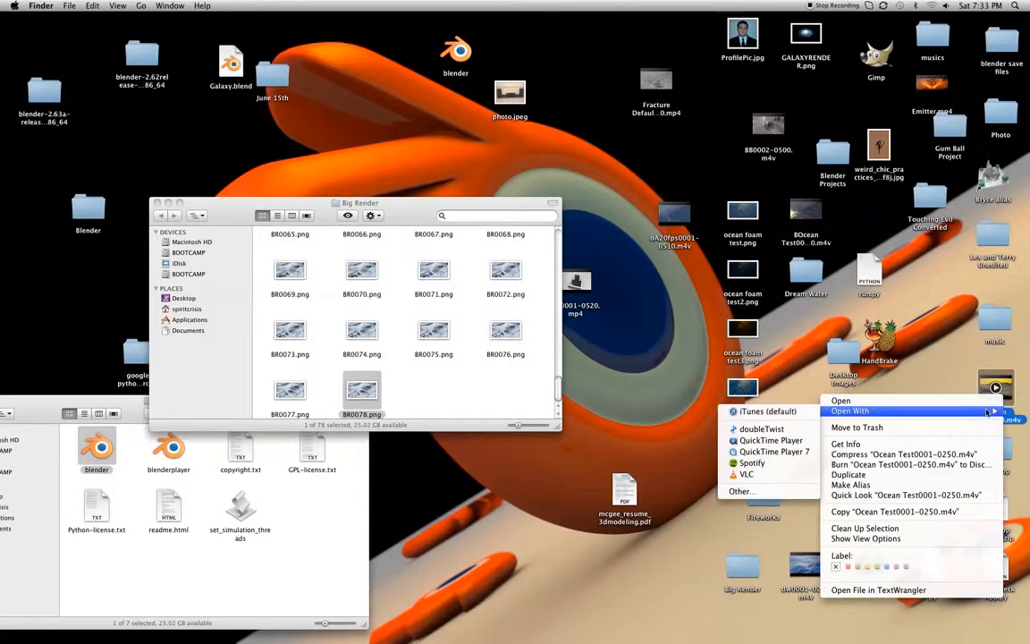
pyautogui.click(771, 440)
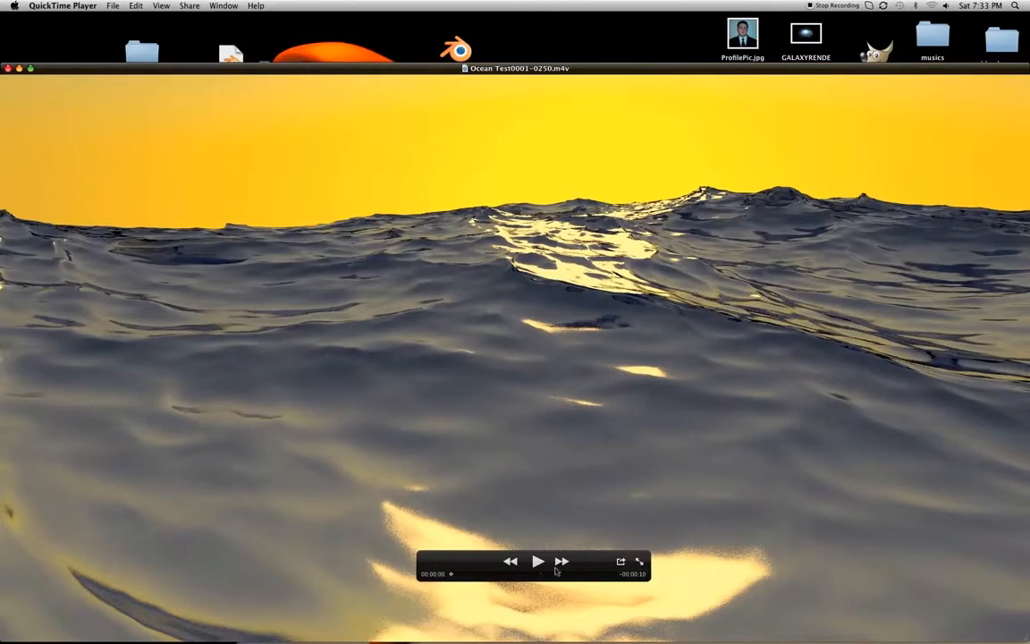
# Play the ocean test video in full screen, leave full screen and close the video
pyautogui.click(538, 561)
pyautogui.click(639, 562)
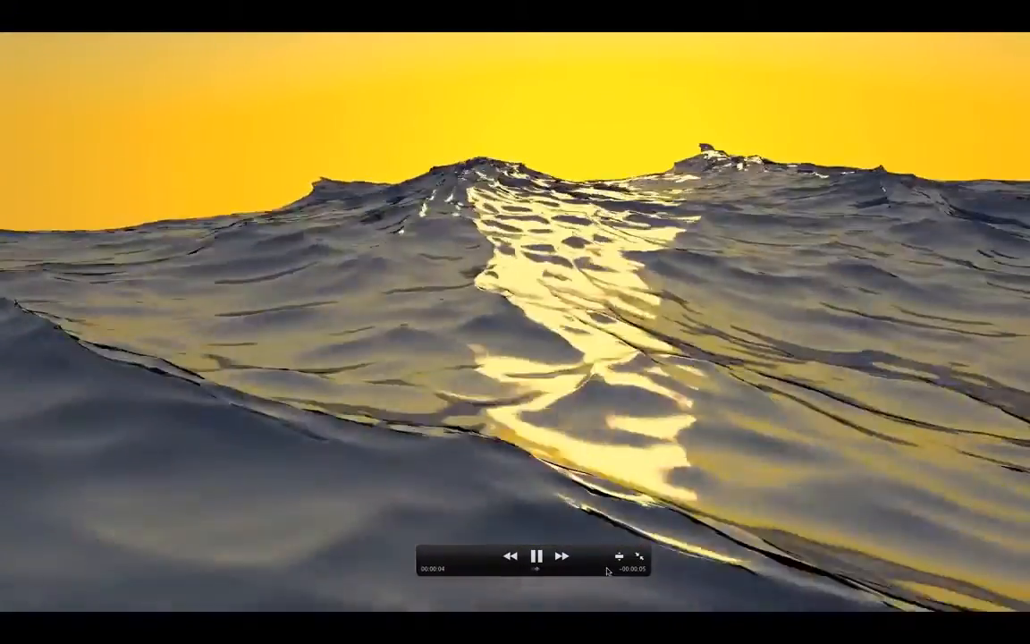
pyautogui.press('Escape')
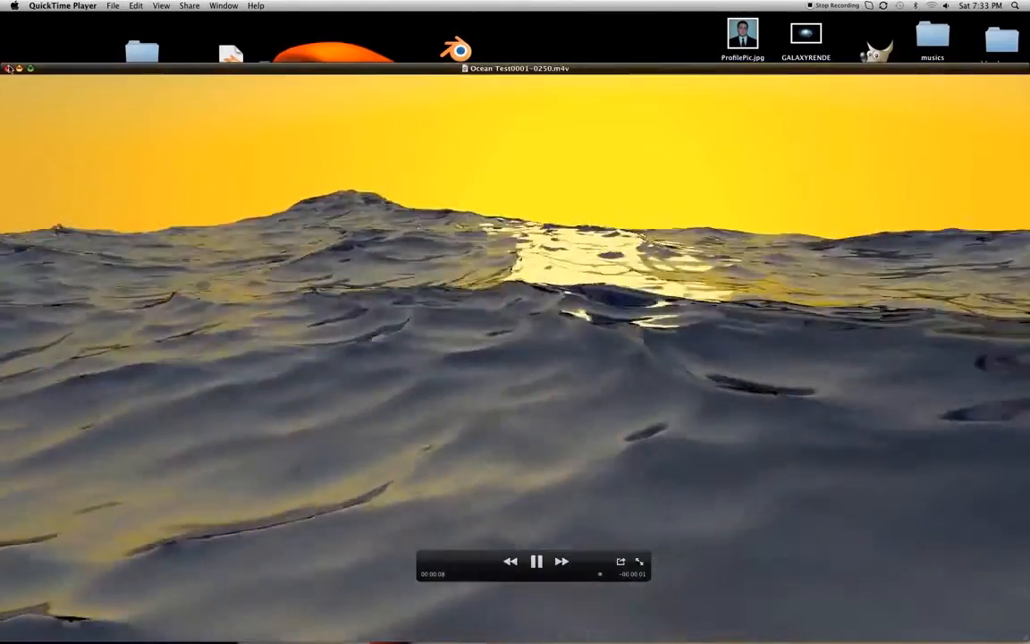
pyautogui.click(8, 68)
# Restore the minimized Chrome window and switch back to Blender
pyautogui.moveTo(223, 639)
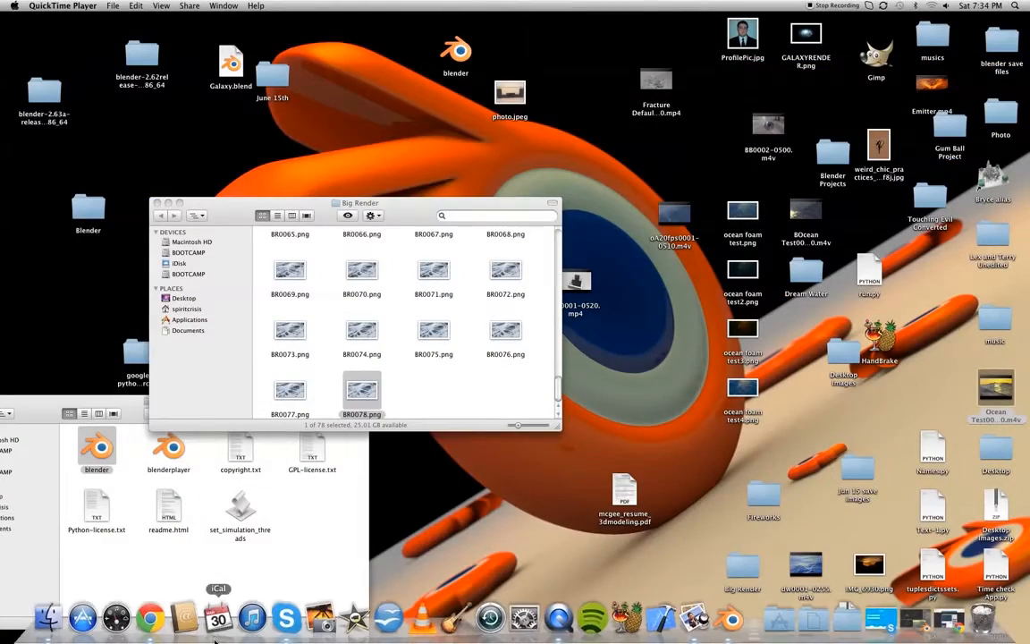
pyautogui.click(151, 617)
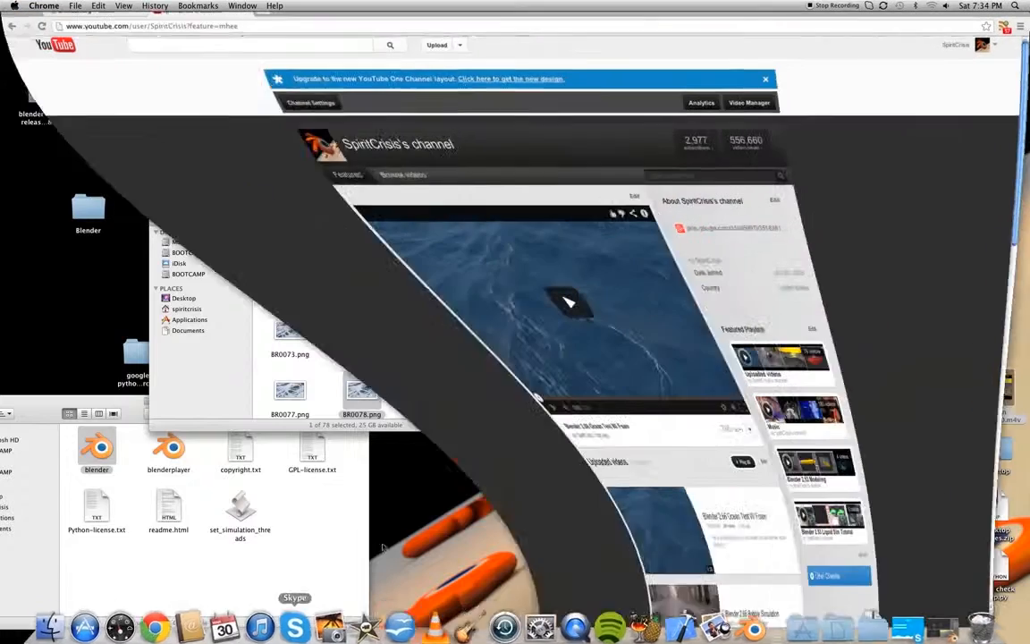
pyautogui.moveTo(842, 641)
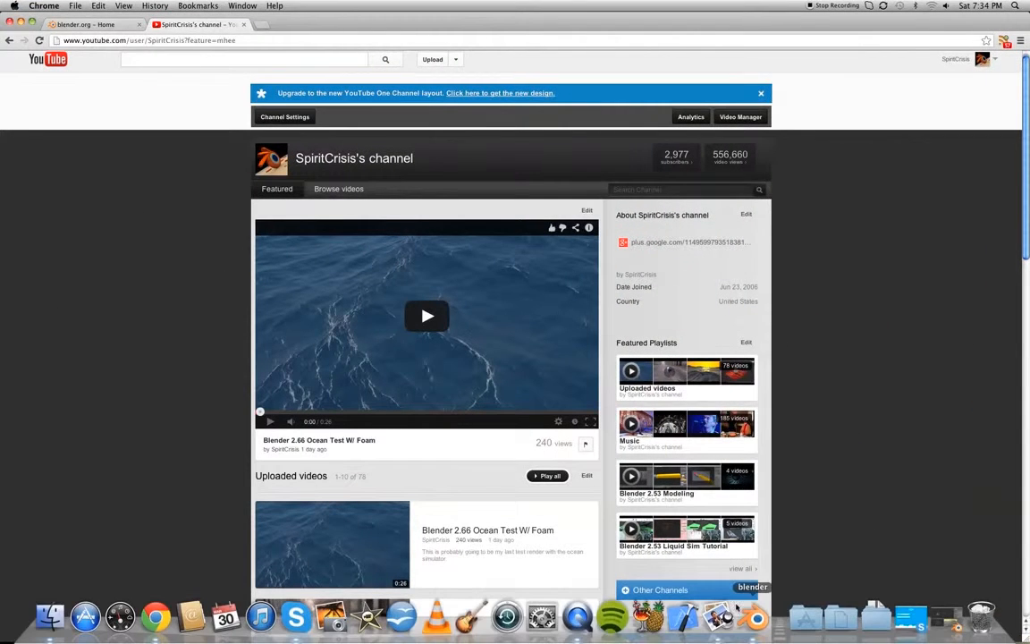
pyautogui.click(751, 617)
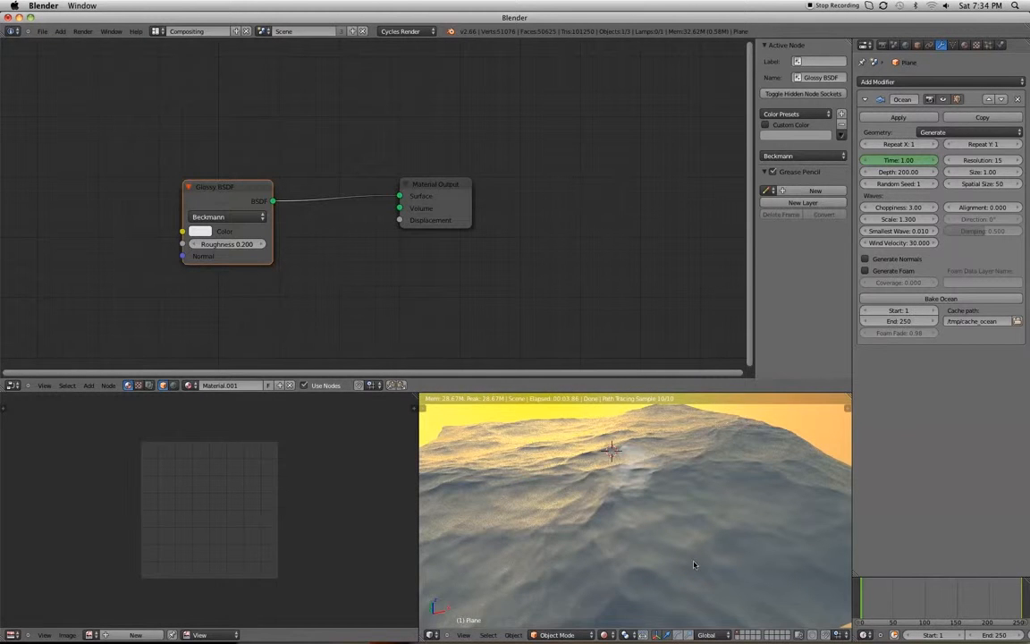
# Move the Glossy BSDF node up and place a duplicate of it directly below
pyautogui.scroll(3, 690, 559)
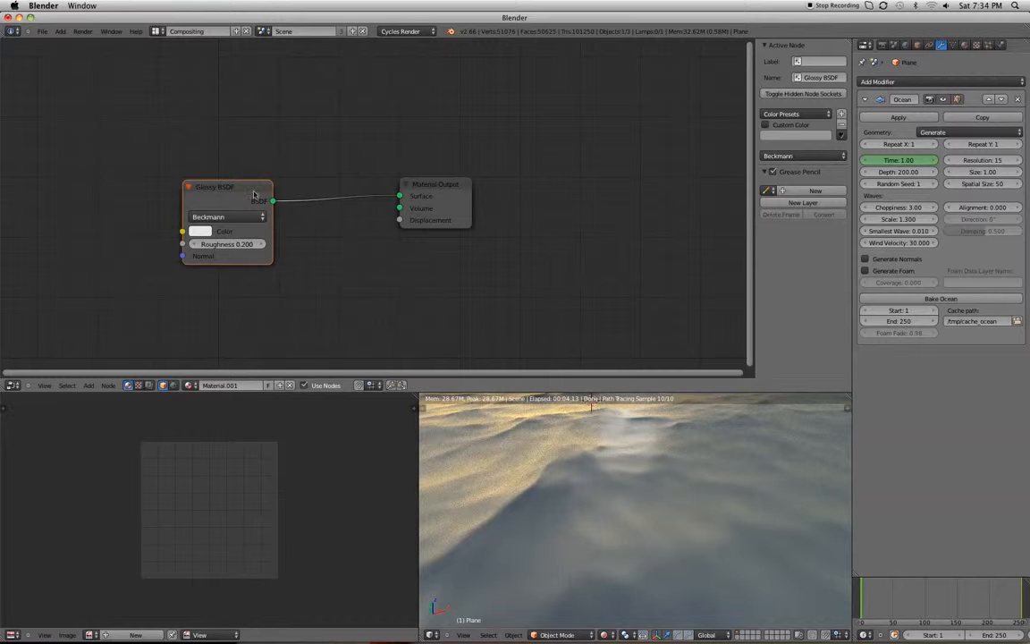
pyautogui.moveTo(247, 186); pyautogui.dragTo(238, 142)
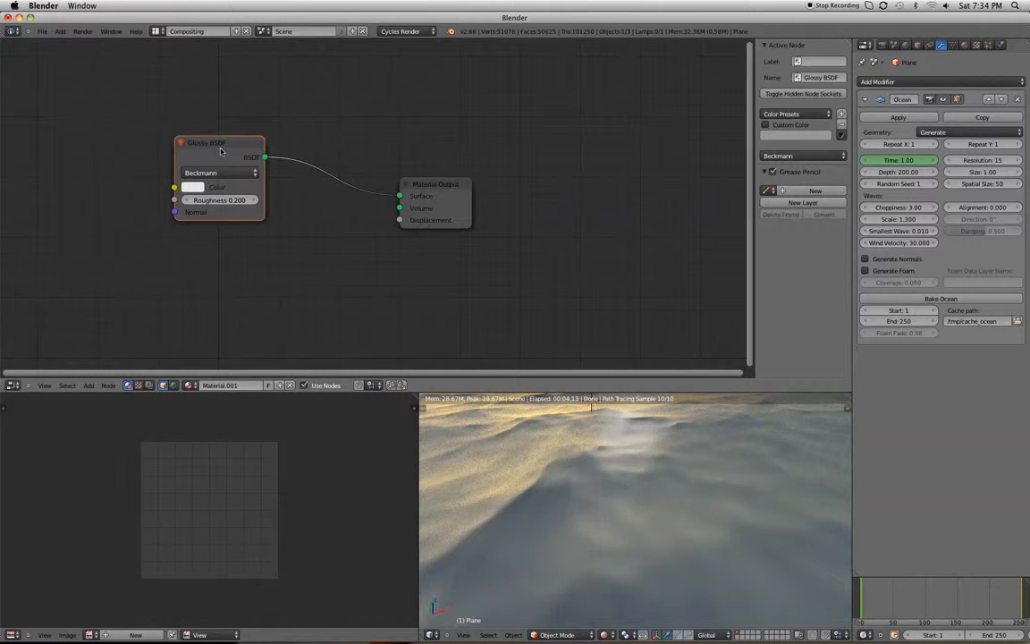
pyautogui.hotkey('shift', 'd')
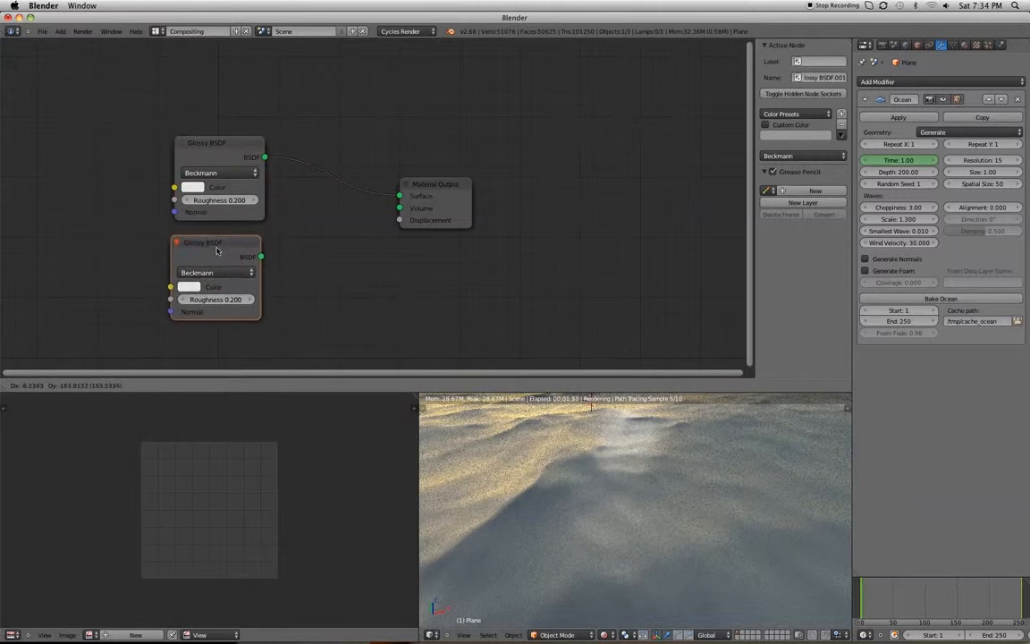
pyautogui.click(218, 252)
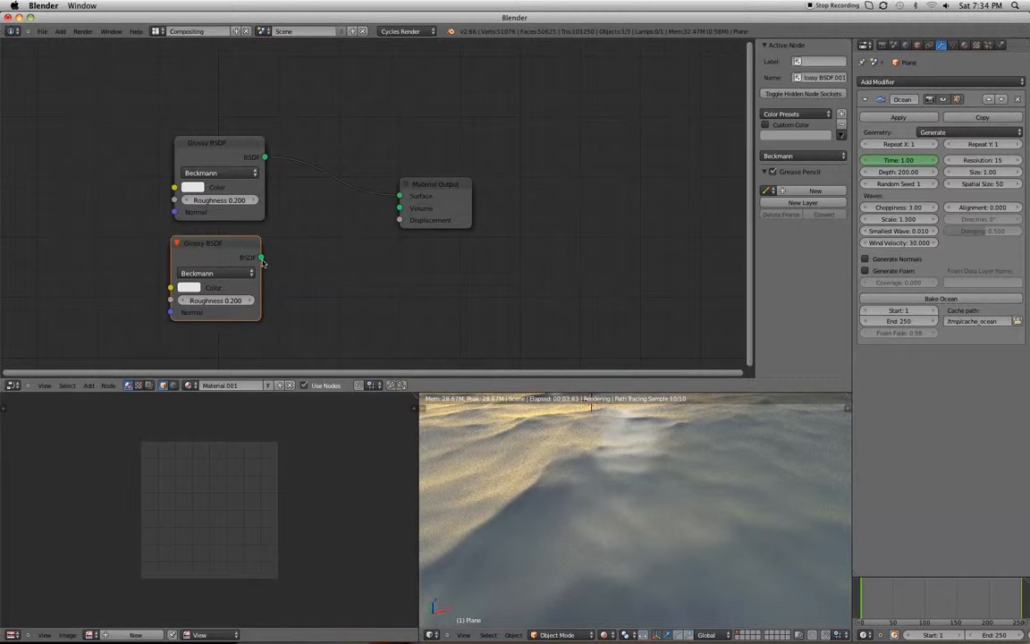
# Set the duplicated Glossy BSDF node's color to a dark green
pyautogui.click(193, 288)
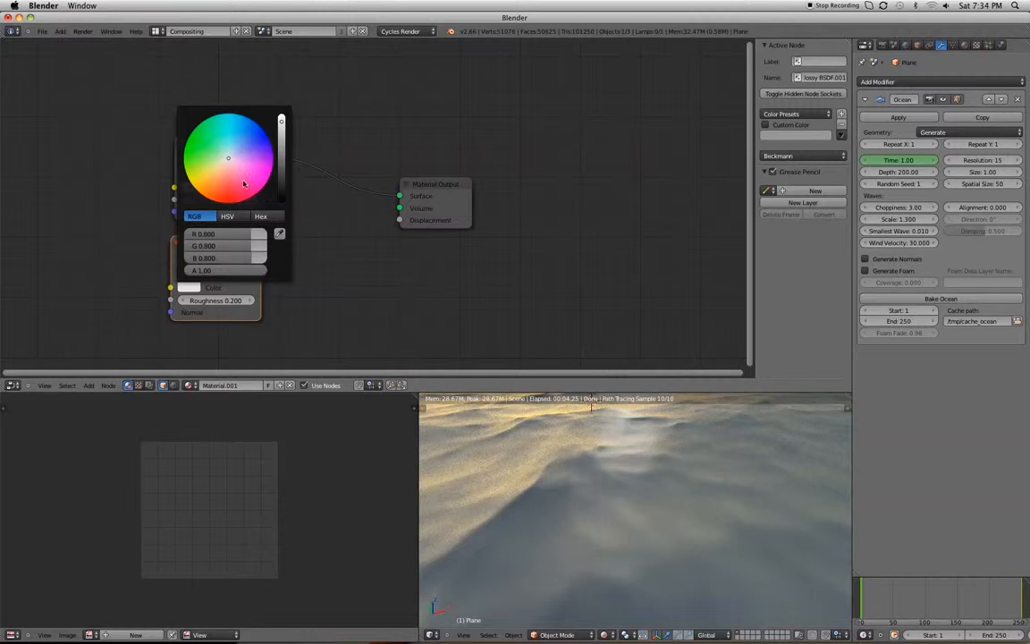
pyautogui.click(198, 131)
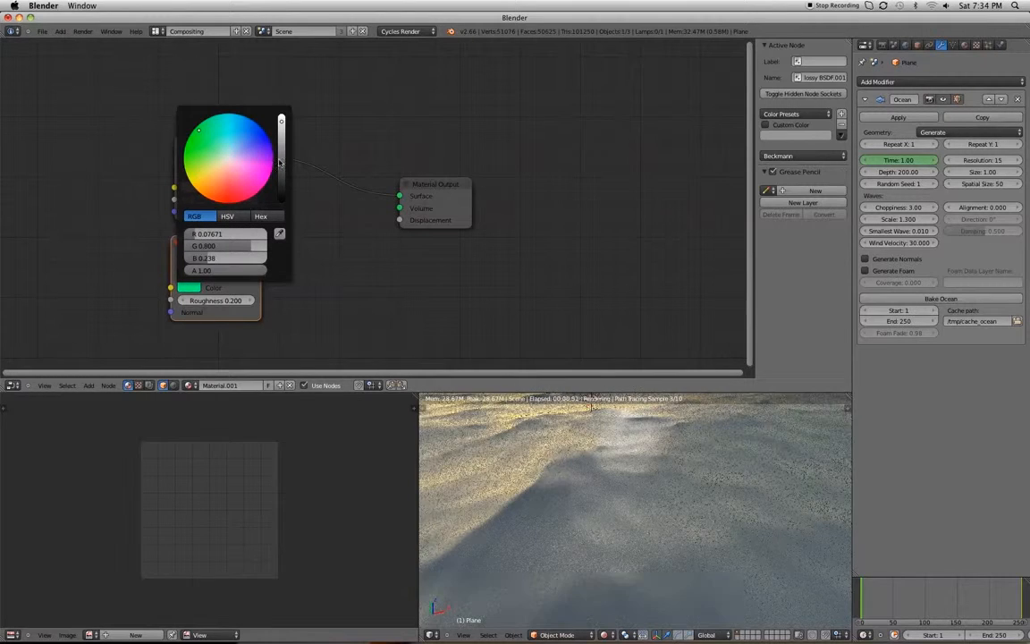
pyautogui.moveTo(279, 162); pyautogui.dragTo(280, 179)
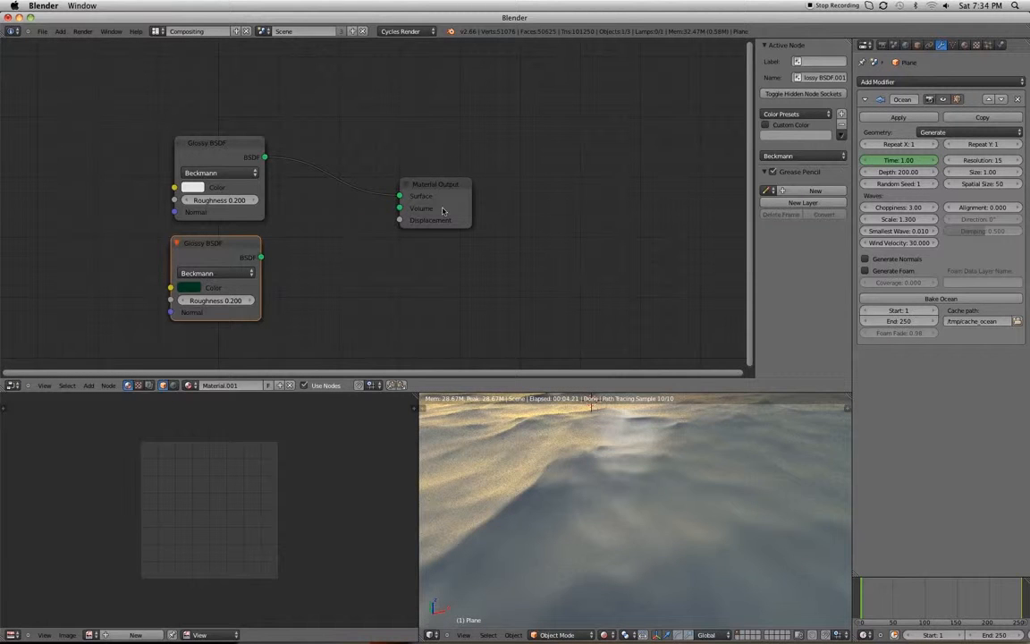
# Insert a Mix Shader before the Material Output, combining both Glossy BSDF nodes, and move the Material Output farther away to make room
pyautogui.hotkey('shift', 'a')
pyautogui.moveTo(321, 258)
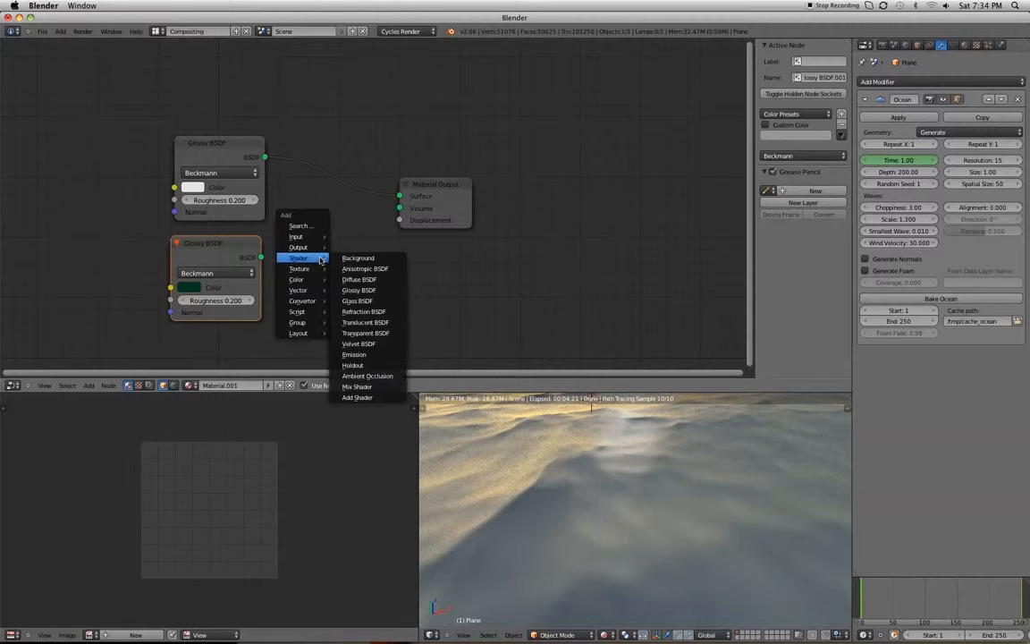
pyautogui.click(358, 386)
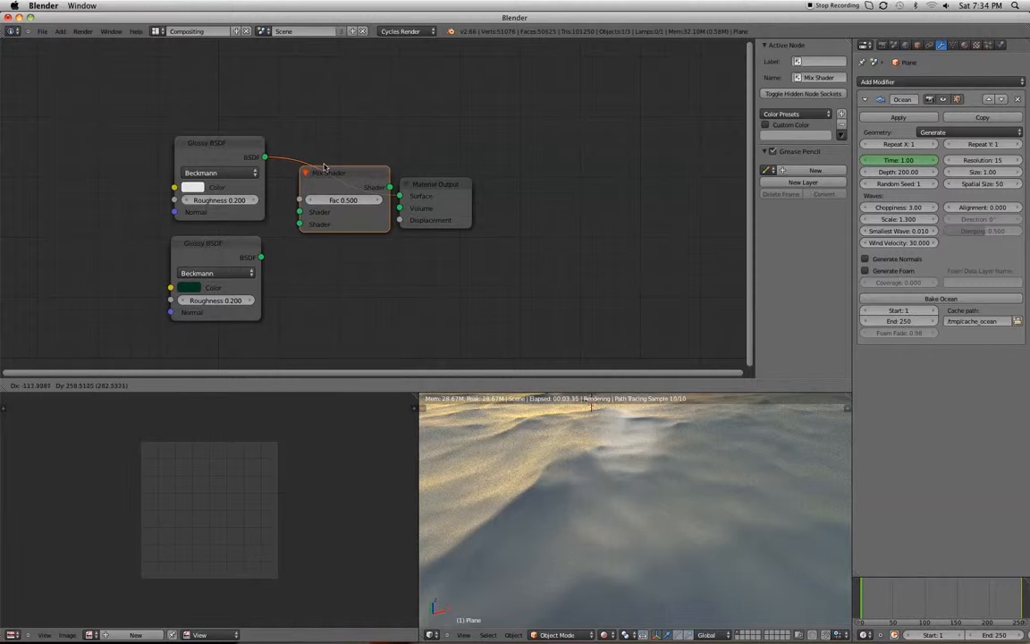
pyautogui.click(325, 167)
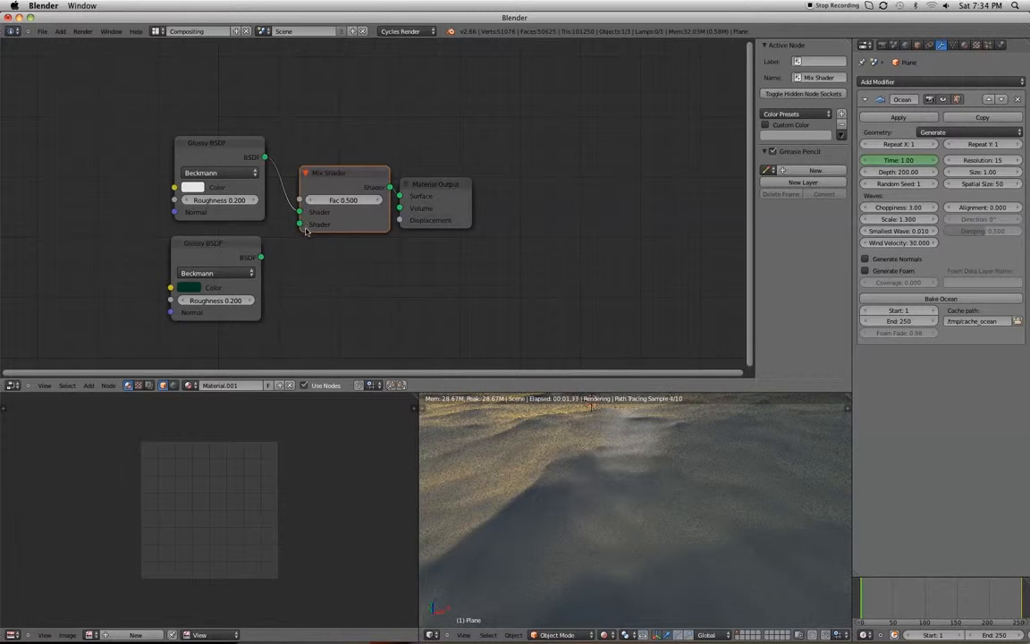
pyautogui.moveTo(301, 225); pyautogui.dragTo(260, 258)
pyautogui.moveTo(431, 210); pyautogui.dragTo(456, 209)
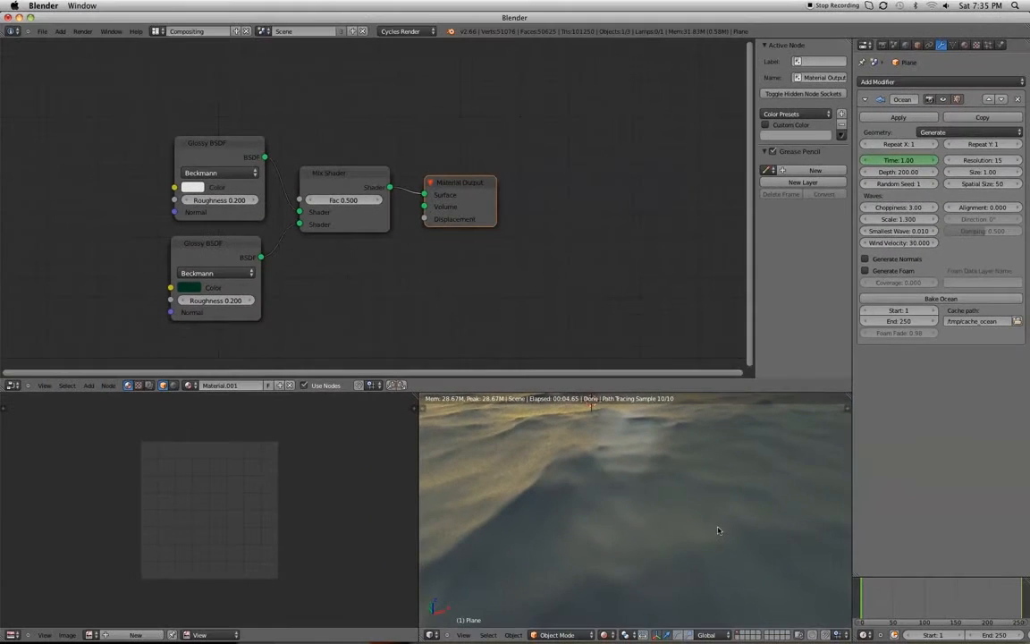
# Change the upper Glossy BSDF node's color from white to a light blue
pyautogui.scroll(-3, 659, 535)
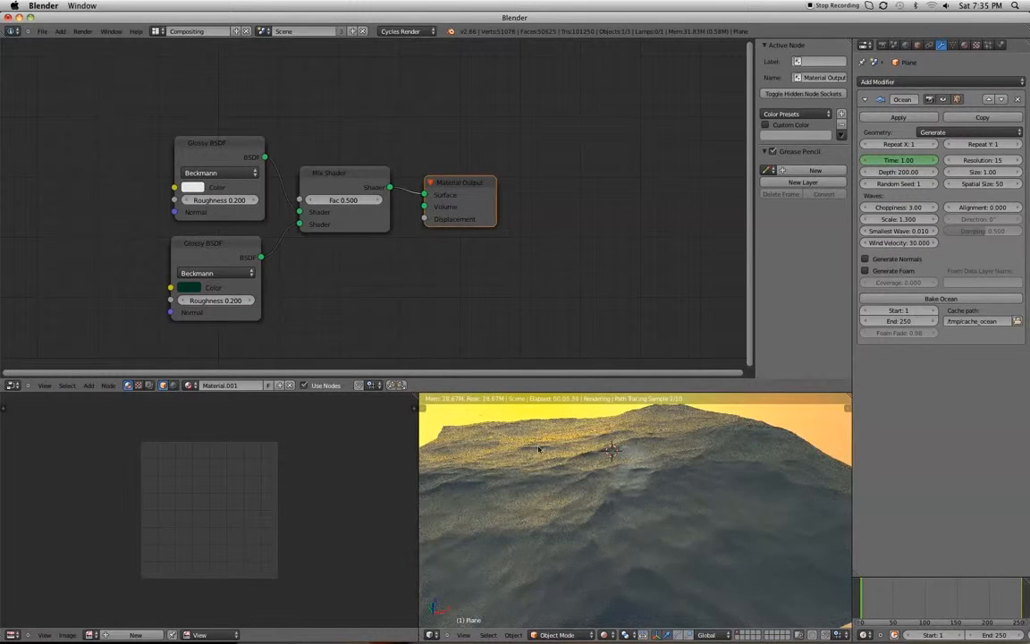
pyautogui.click(198, 188)
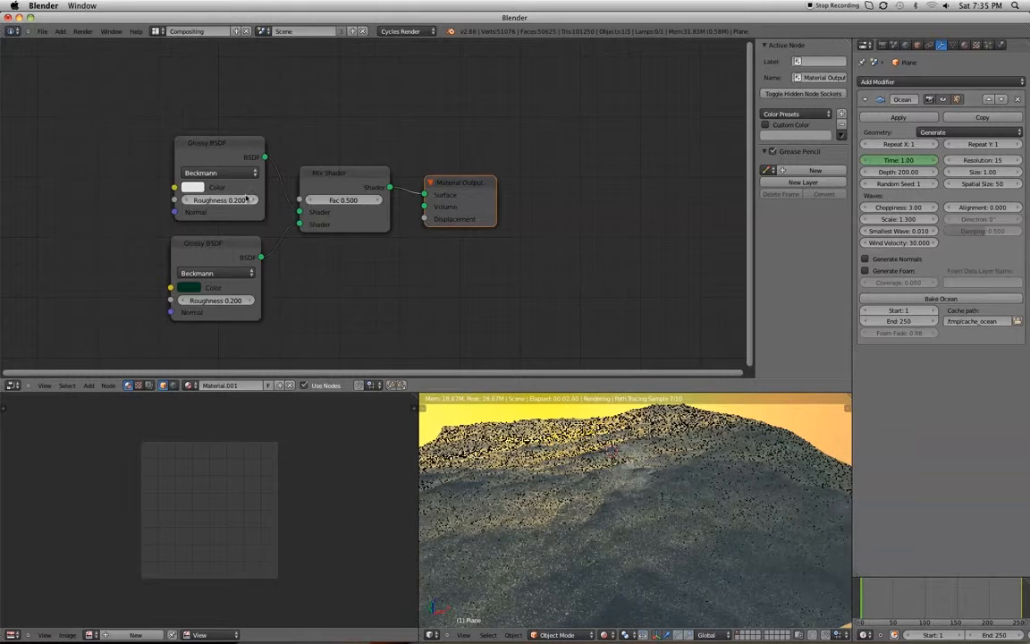
pyautogui.click(186, 187)
pyautogui.moveTo(232, 214); pyautogui.dragTo(247, 219)
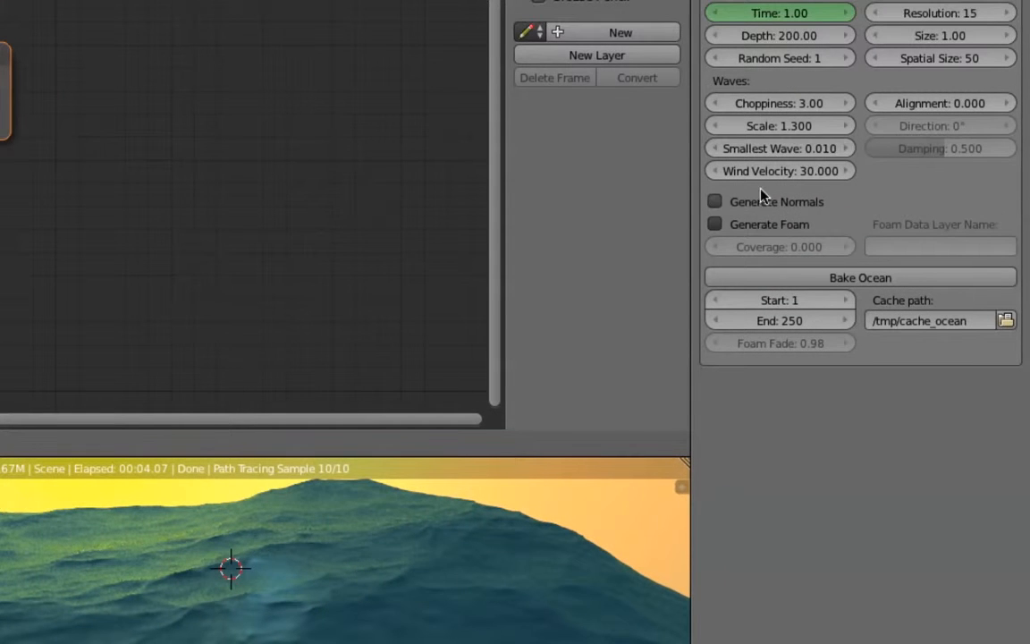
# Enable Generate Foam in the Ocean modifier and name the foam data layer "Foam"
pyautogui.click(731, 226)
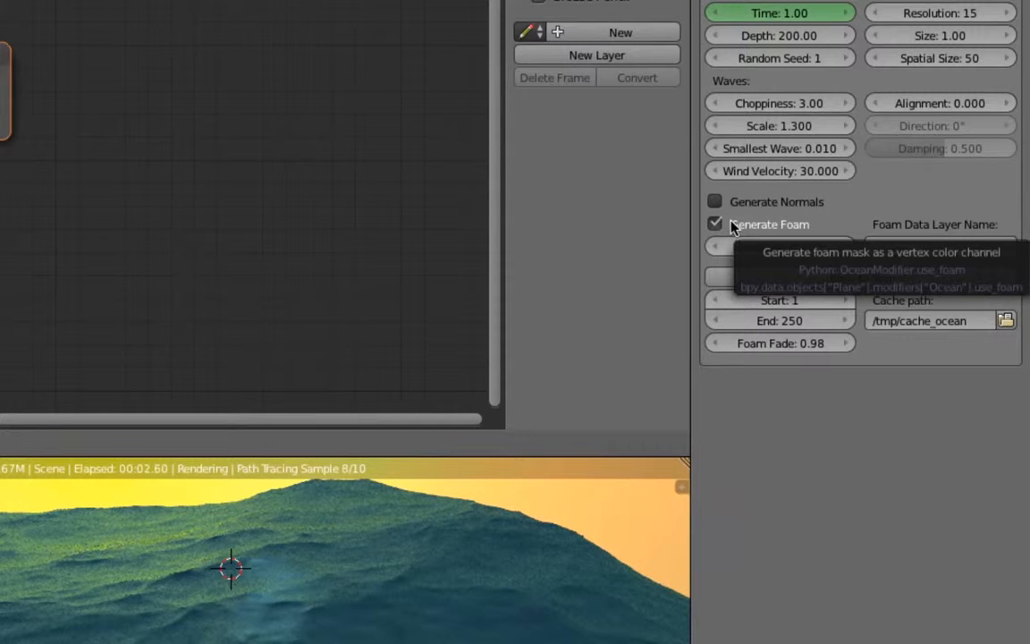
pyautogui.click(968, 242)
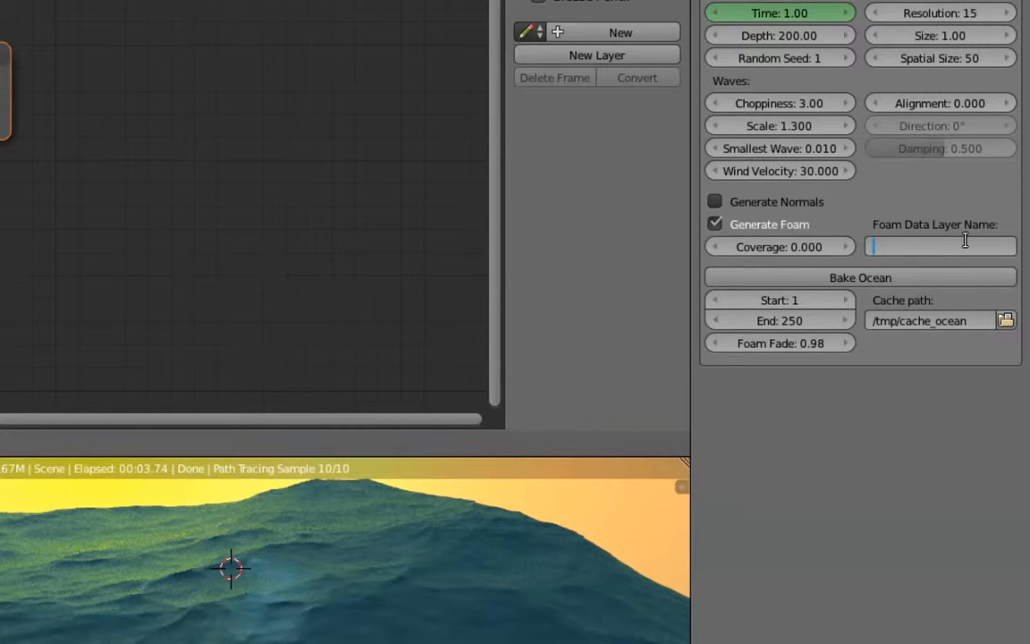
pyautogui.write('Foam')
pyautogui.press('Return')
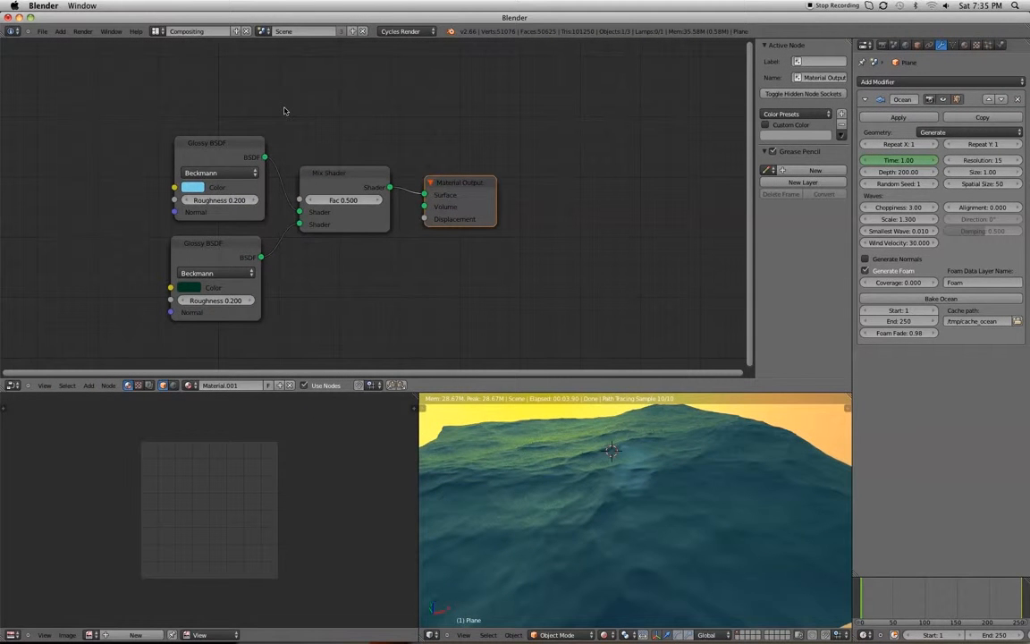
# Add an Attribute input node with the name "Foam" and place it above the upper Glossy BSDF node
pyautogui.hotkey('shift', 'a')
pyautogui.moveTo(307, 122)
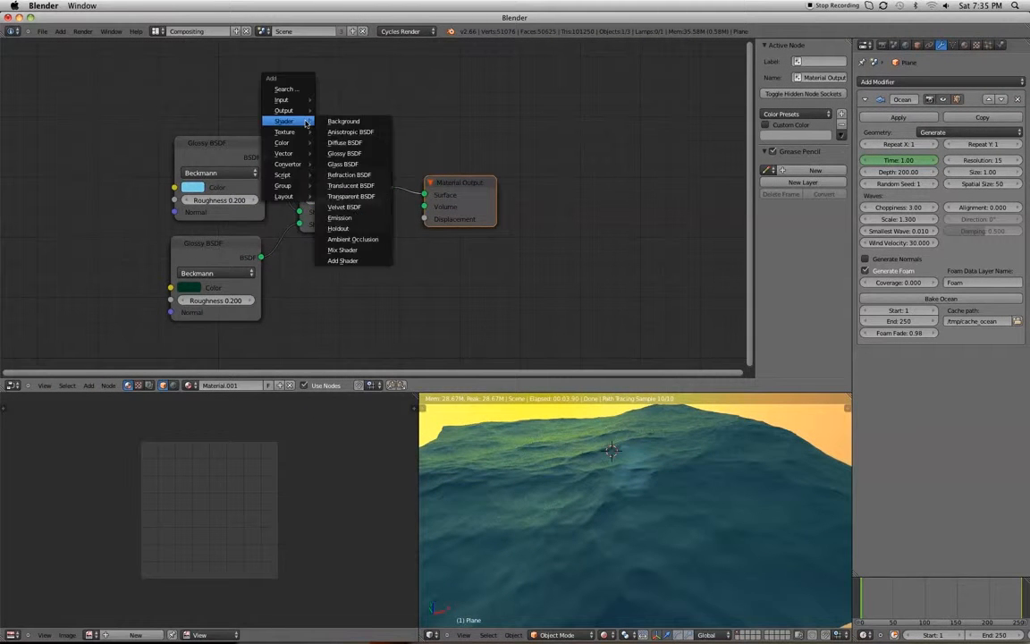
pyautogui.moveTo(301, 99)
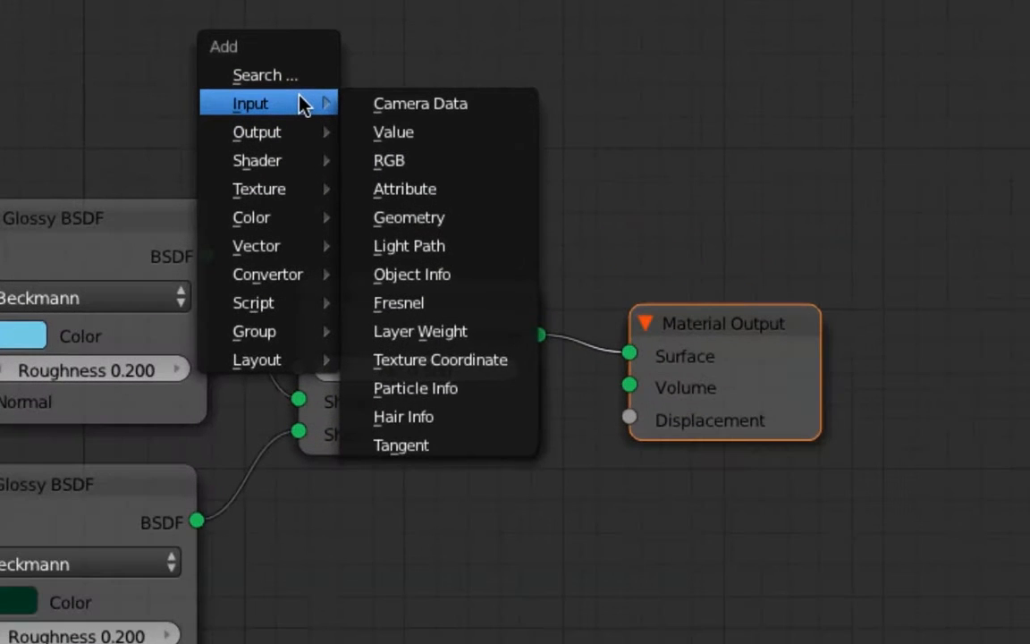
pyautogui.click(415, 188)
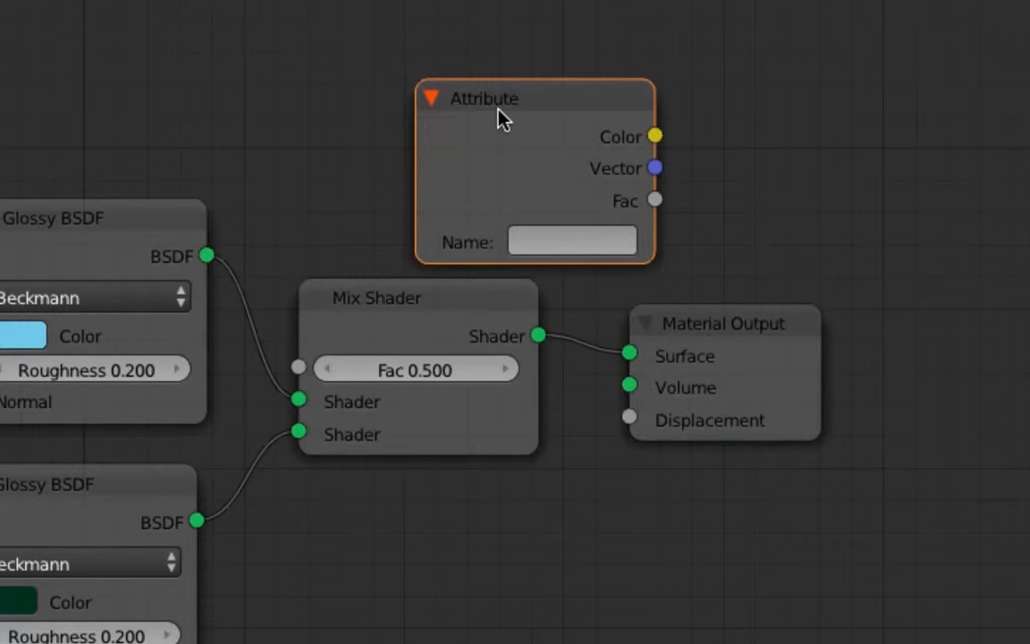
pyautogui.click(578, 239)
pyautogui.write('Foam')
pyautogui.press('Return')
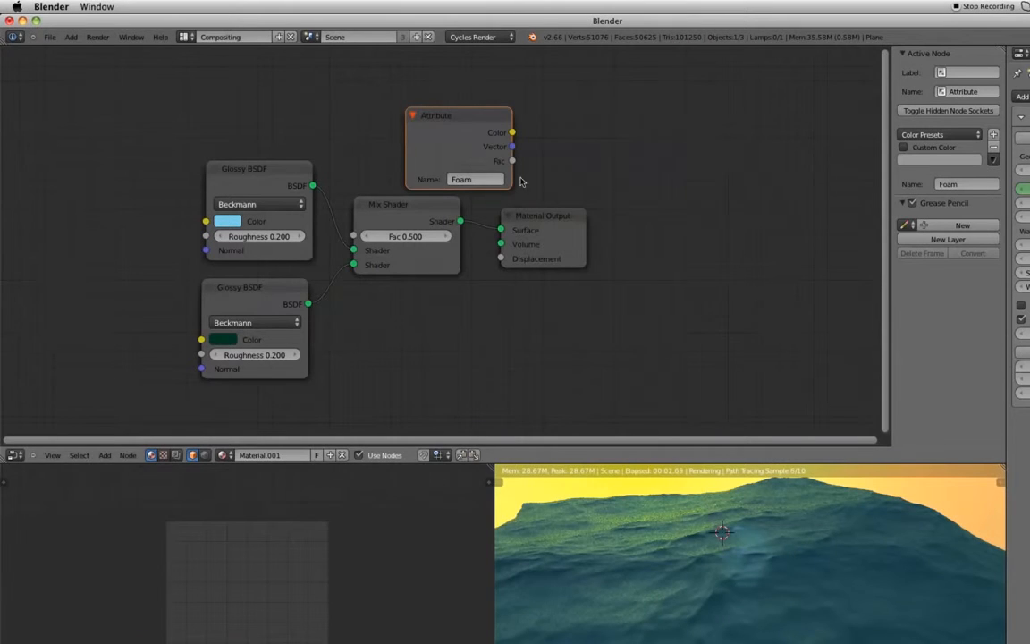
pyautogui.moveTo(430, 123); pyautogui.dragTo(235, 87)
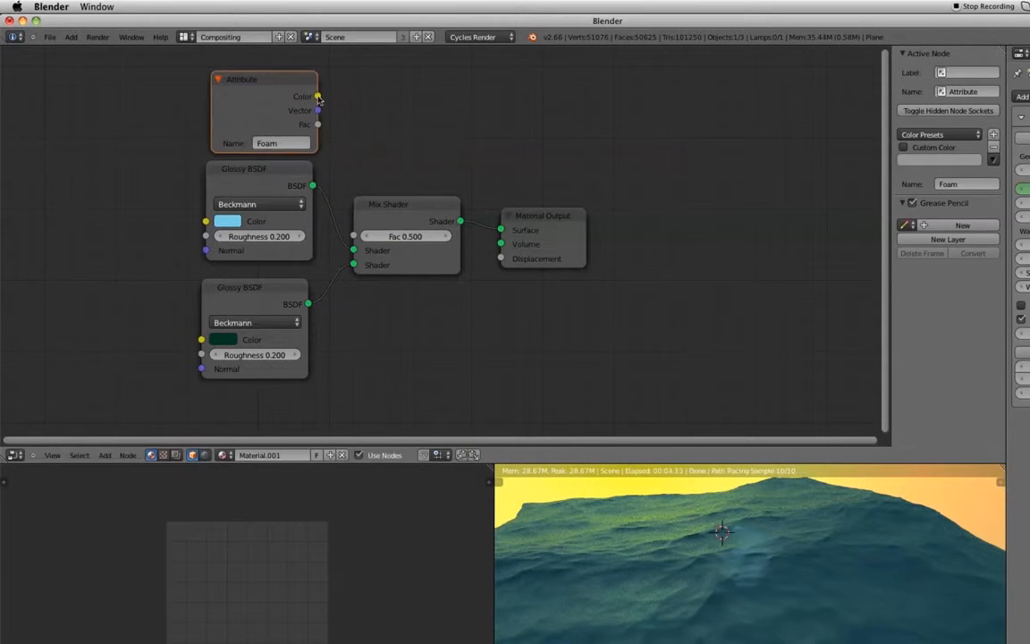
# Connect the Attribute node's Fac output to the Mix Shader's Fac input and move the Material Output farther from the Mix Shader
pyautogui.moveTo(317, 126); pyautogui.dragTo(354, 236)
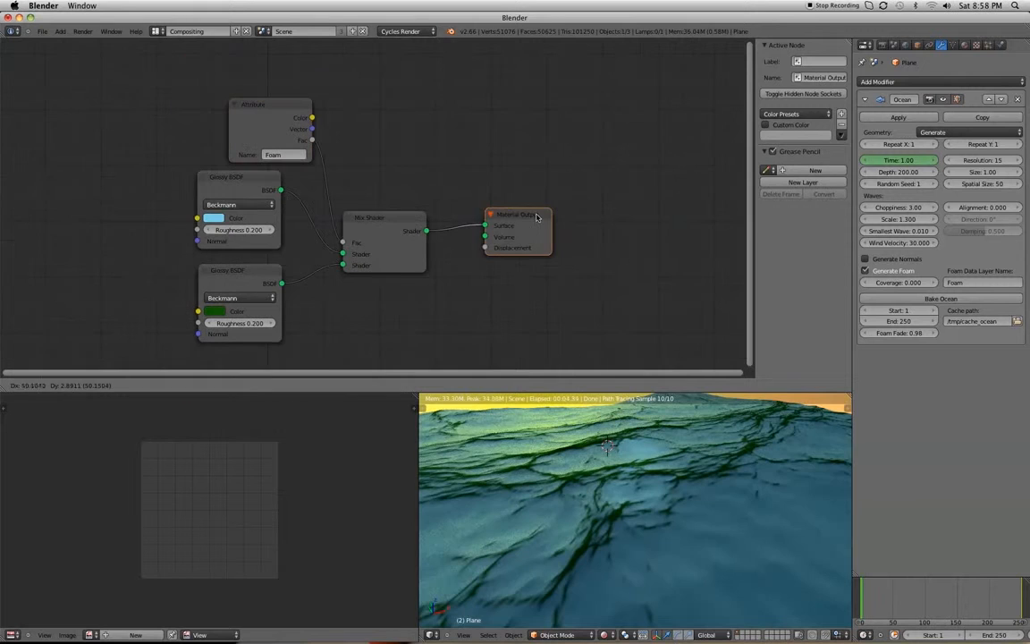
pyautogui.moveTo(492, 189); pyautogui.dragTo(570, 186)
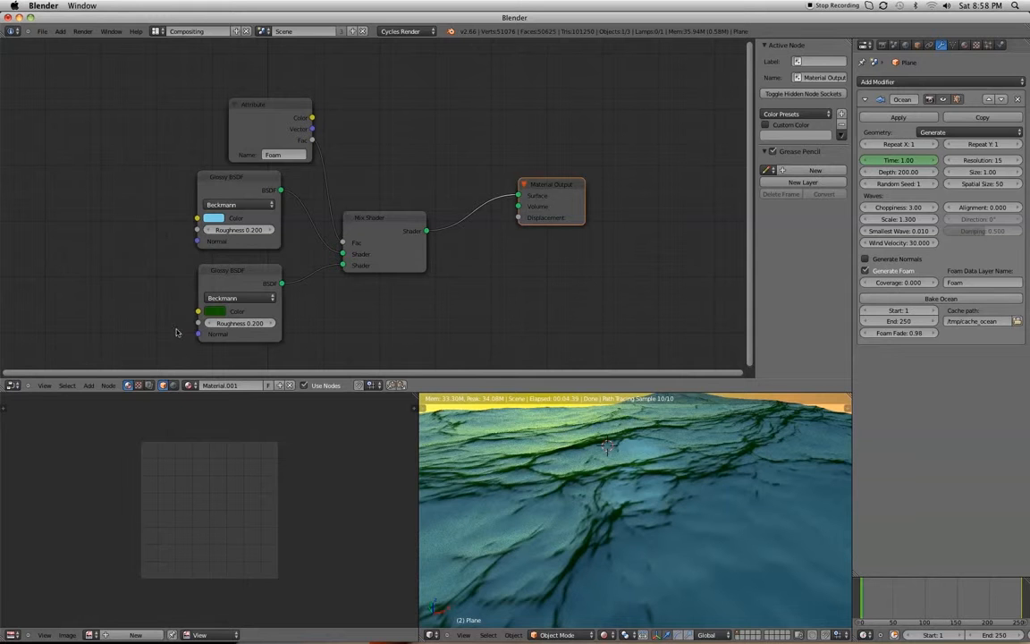
# Change the lower Glossy BSDF node's color to near white at full brightness
pyautogui.click(214, 312)
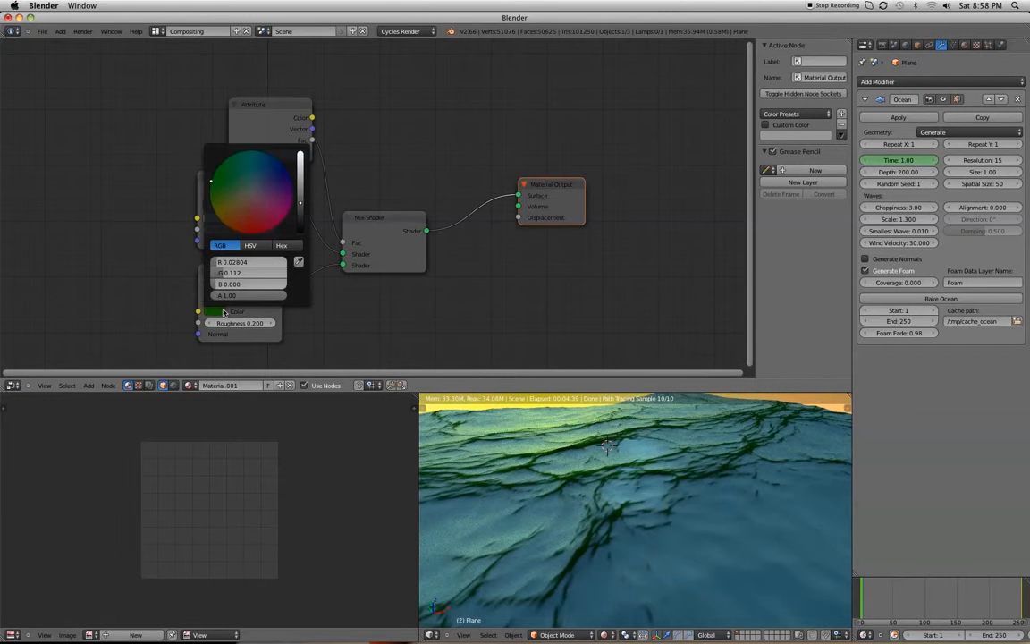
pyautogui.moveTo(303, 202); pyautogui.dragTo(300, 154)
pyautogui.click(252, 195)
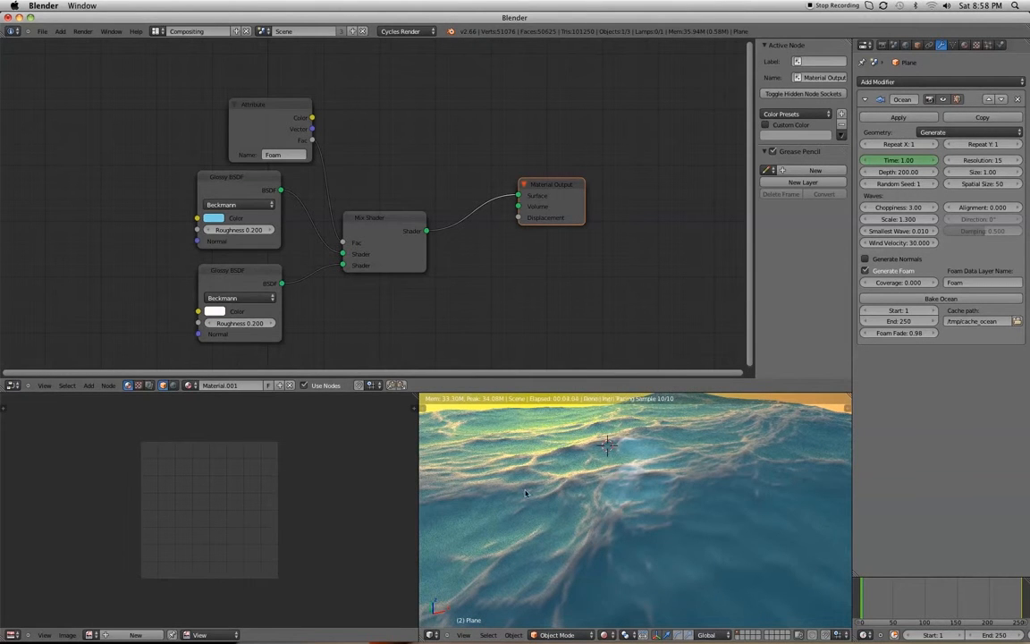
# Change the lower Glossy BSDF node's color to bright green and disconnect the Attribute node from the Mix Shader's Fac input
pyautogui.click(219, 311)
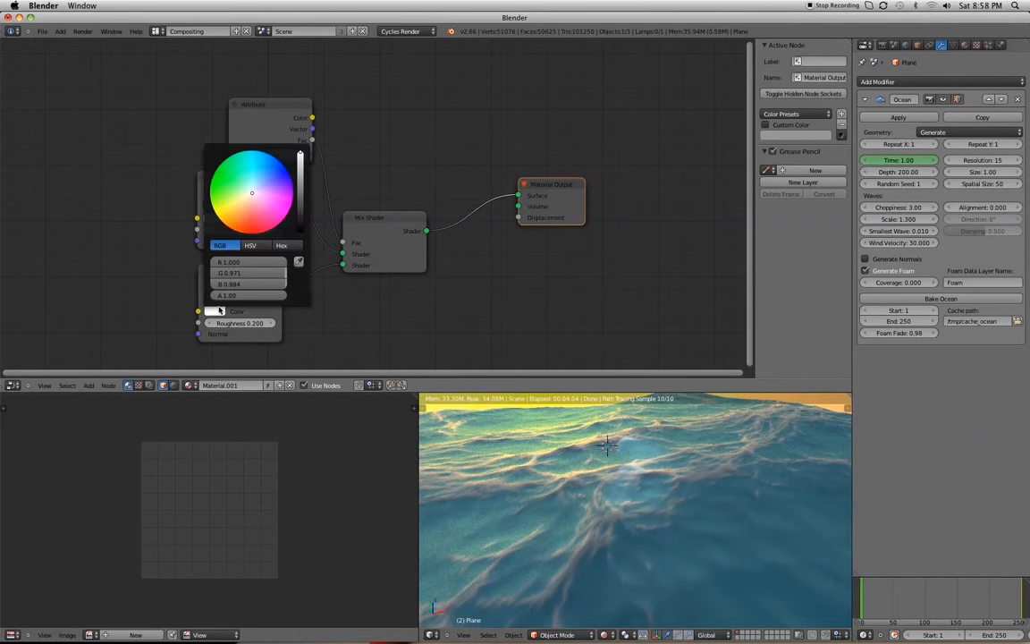
pyautogui.click(204, 215)
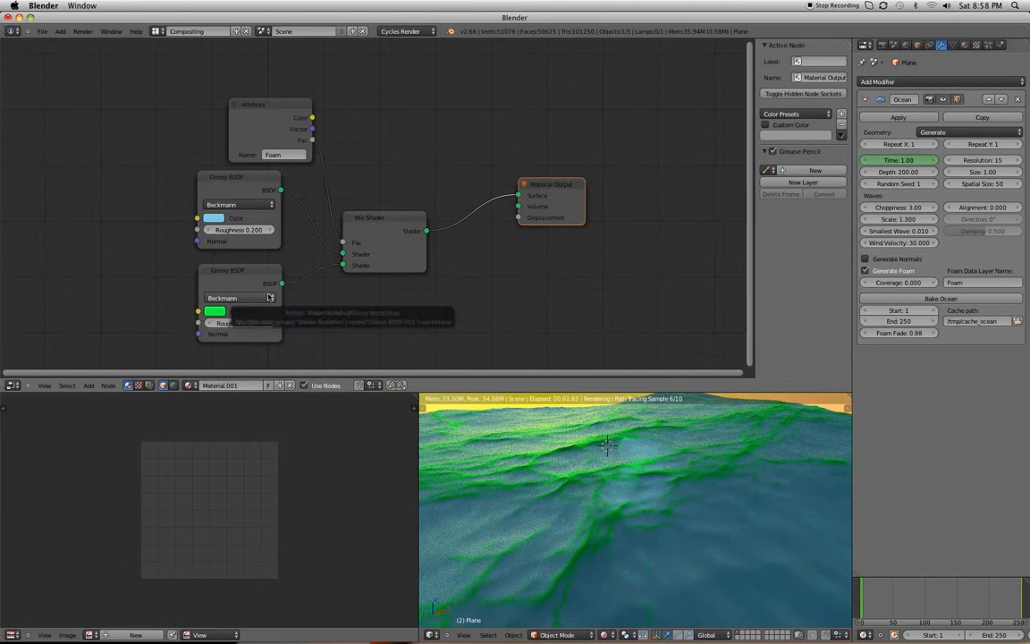
pyautogui.moveTo(342, 242); pyautogui.dragTo(309, 174)
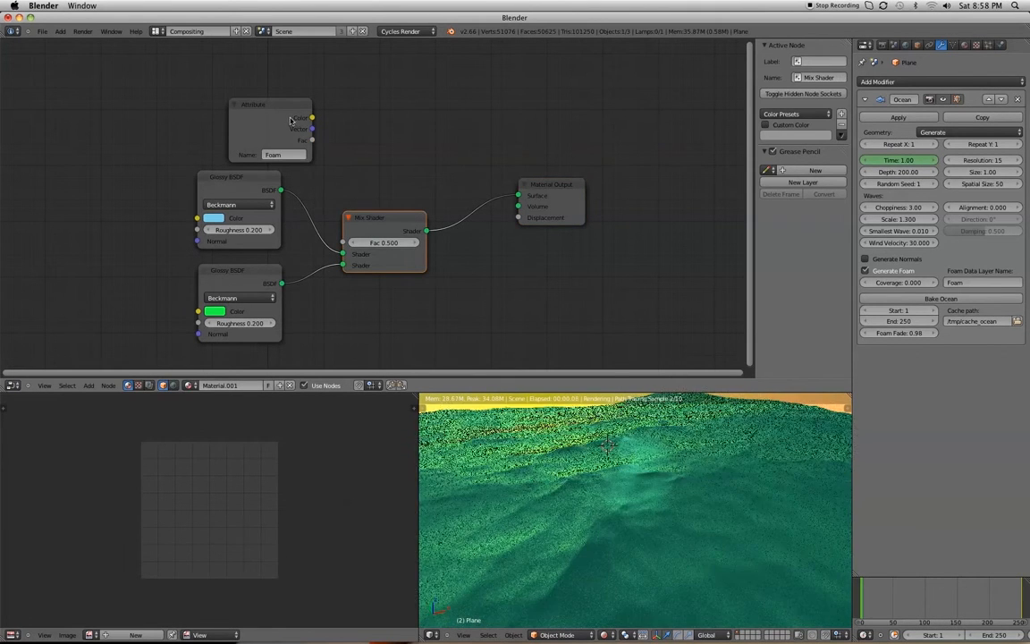